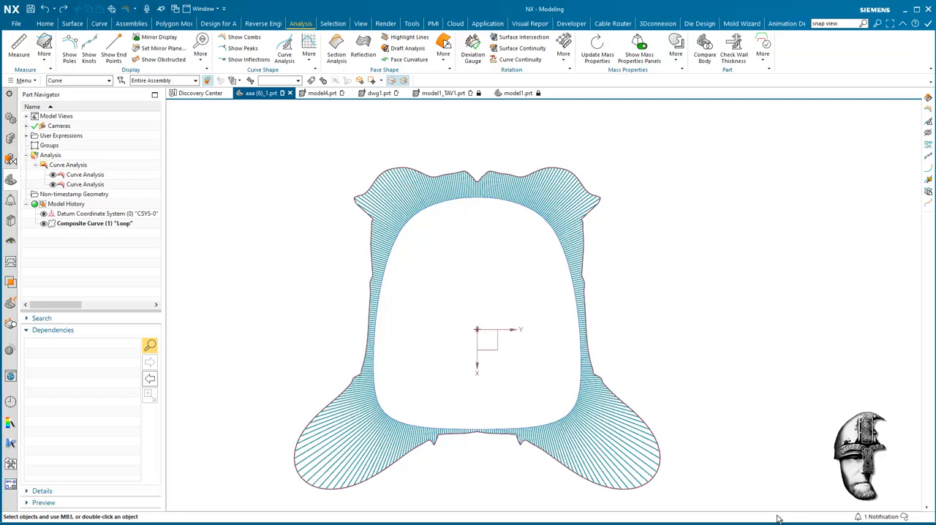
Step: Inspect the composite loop curve and the curvature combs on each of its two halves
left_click(86, 224)
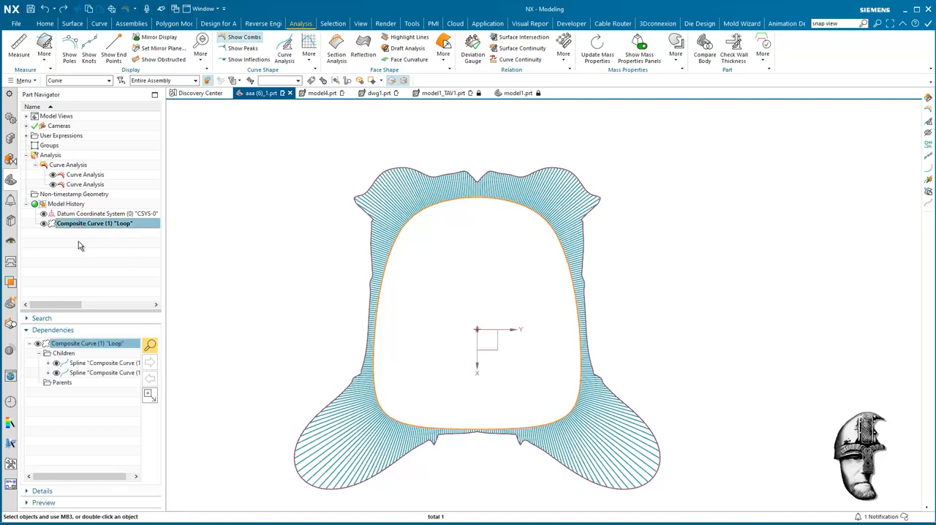
left_click(76, 176)
left_click(74, 186)
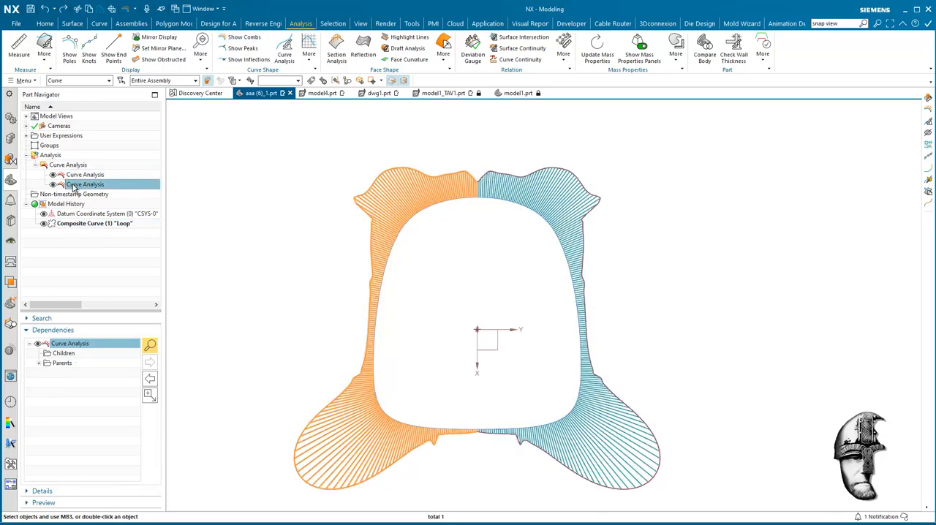
left_click(73, 227)
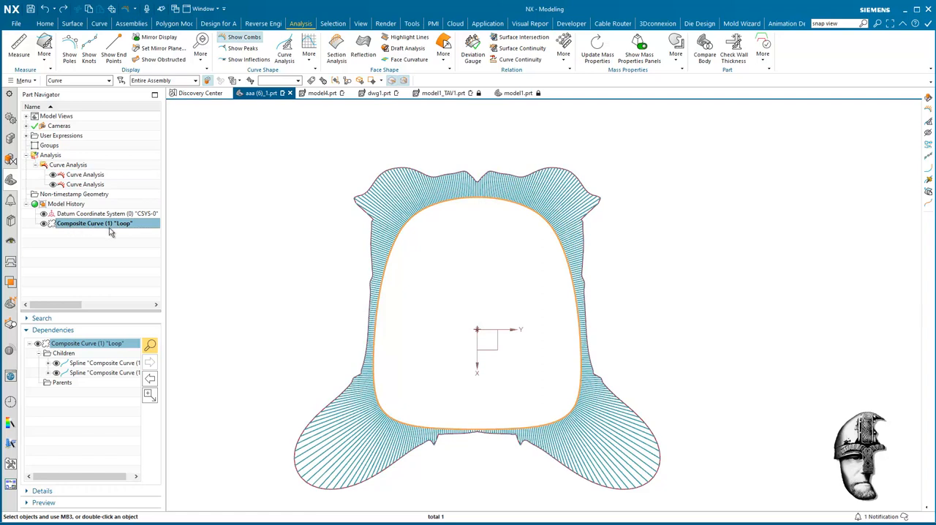
left_click(75, 187)
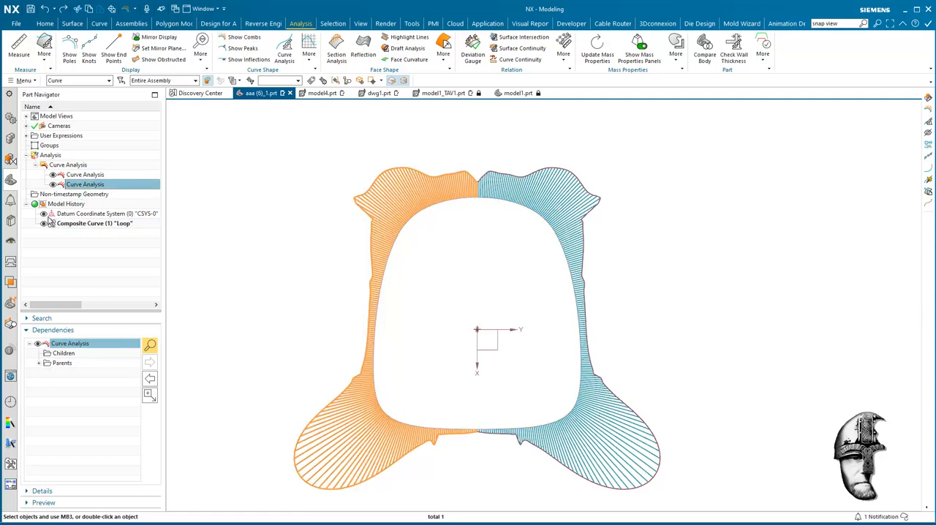
Step: Hide both curvature comb analyses so only the plain loop curve is displayed
left_click(53, 185)
left_click(52, 174)
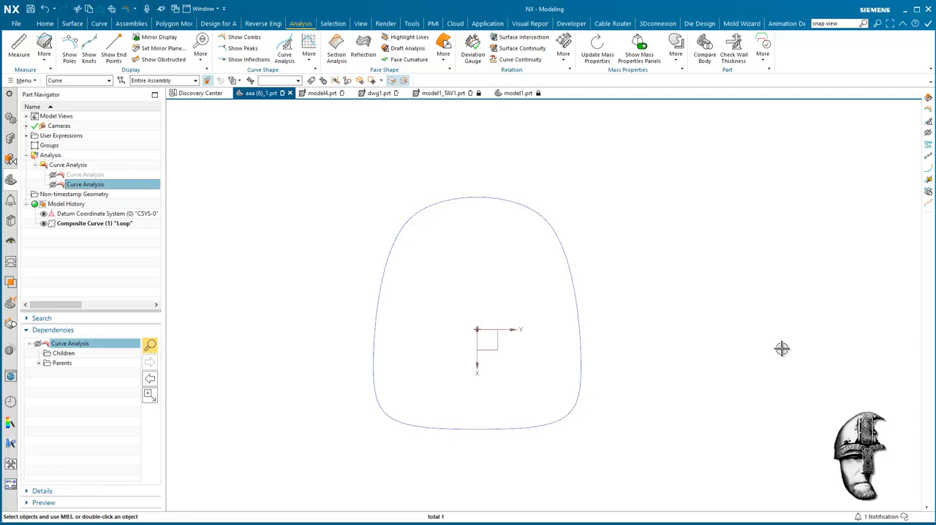
left_click(53, 175)
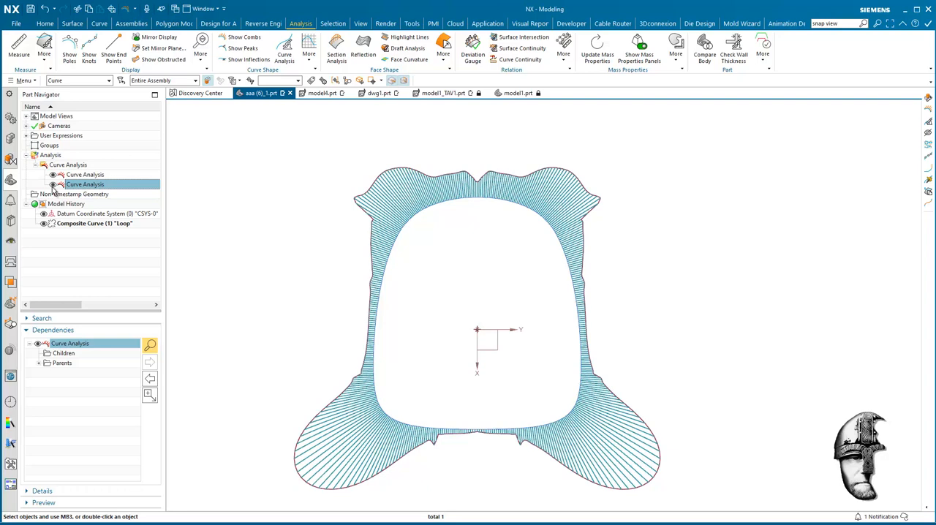
left_click(52, 184)
left_click(53, 175)
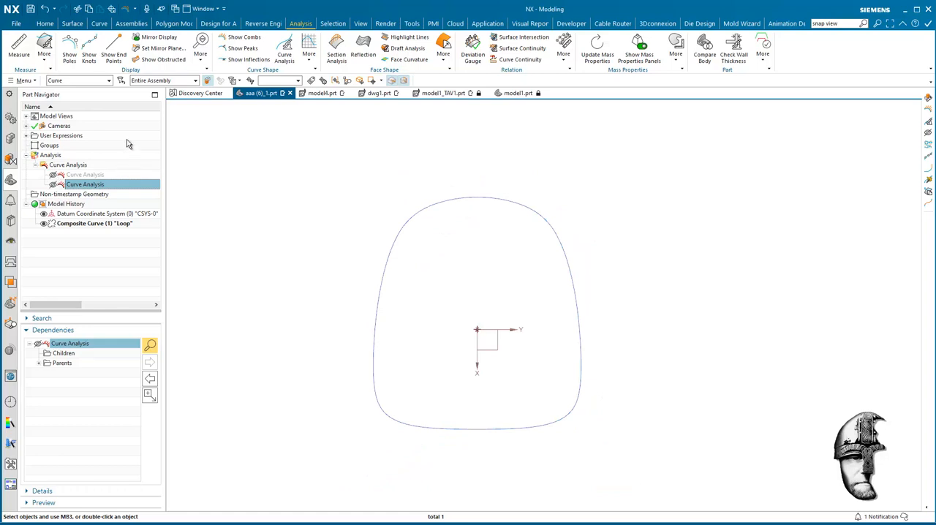
Step: Create an associative composite curve from the +Y half of the loop, using Advanced Curve Fit with degree 5 and distance tolerance 0.1
left_click(99, 23)
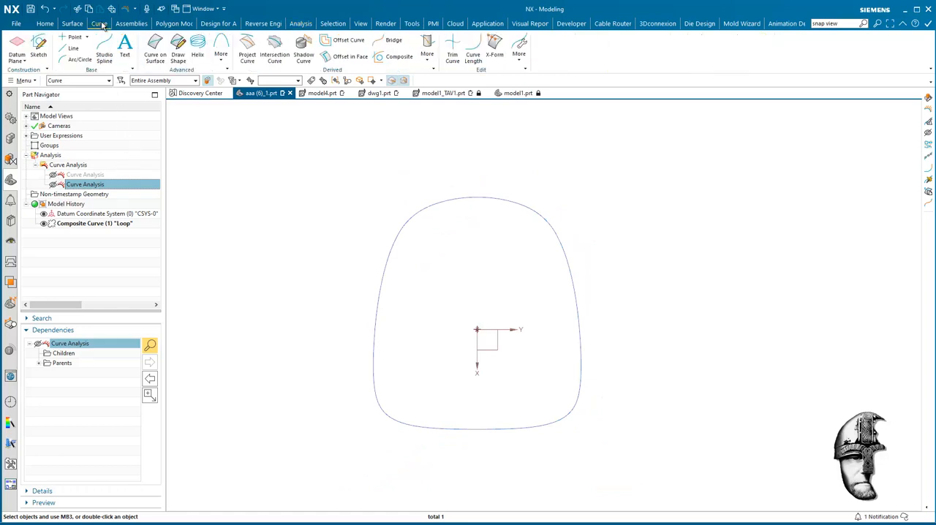
left_click(387, 59)
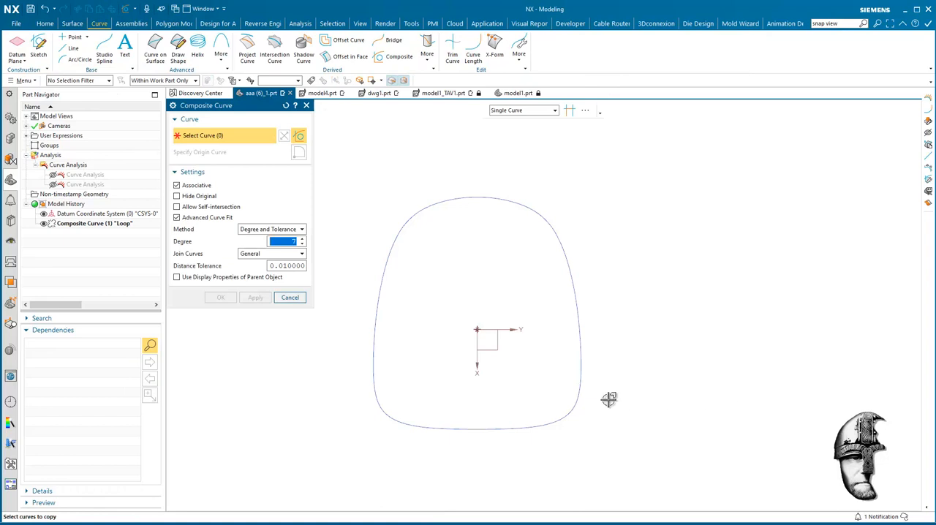
left_click(566, 413)
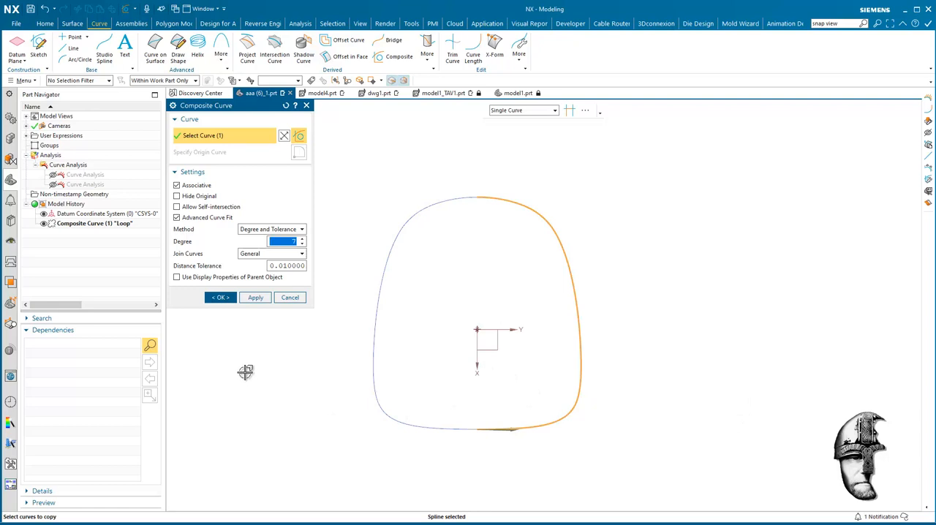
left_click(279, 265)
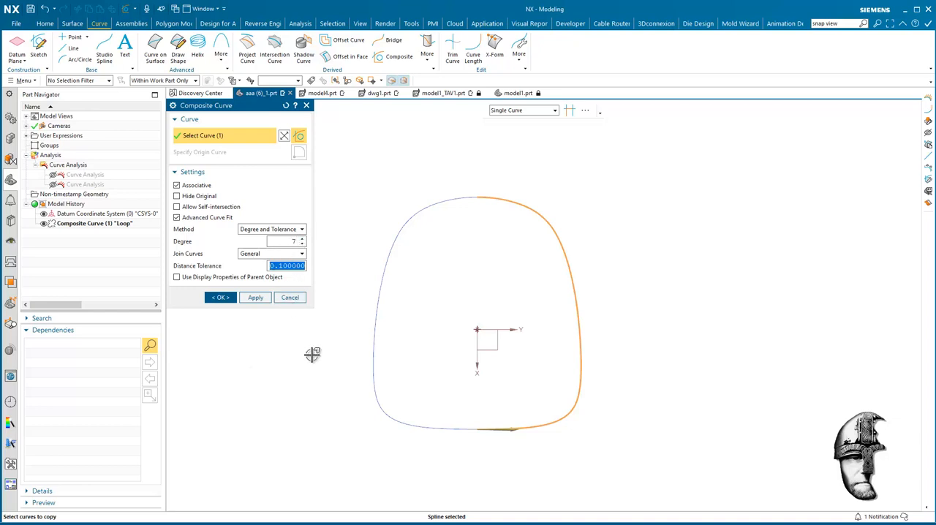
double_click(303, 245)
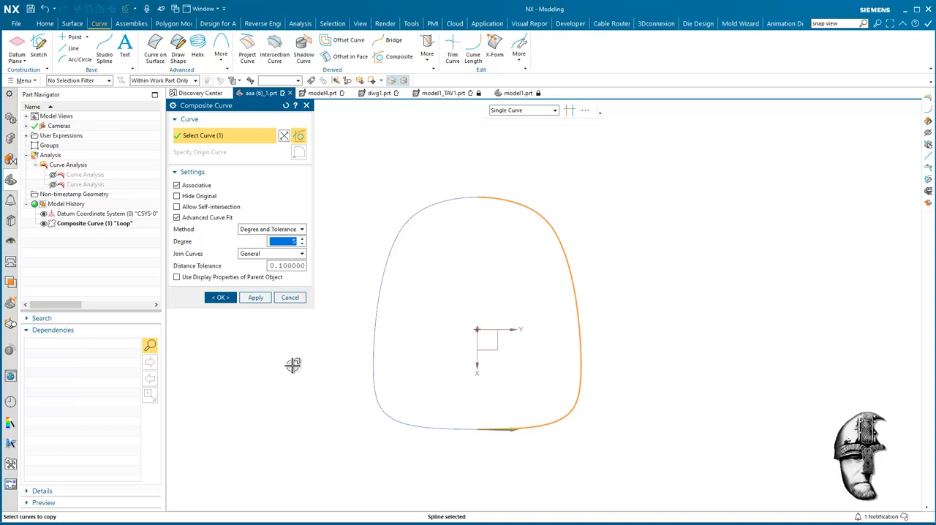
left_click(222, 299)
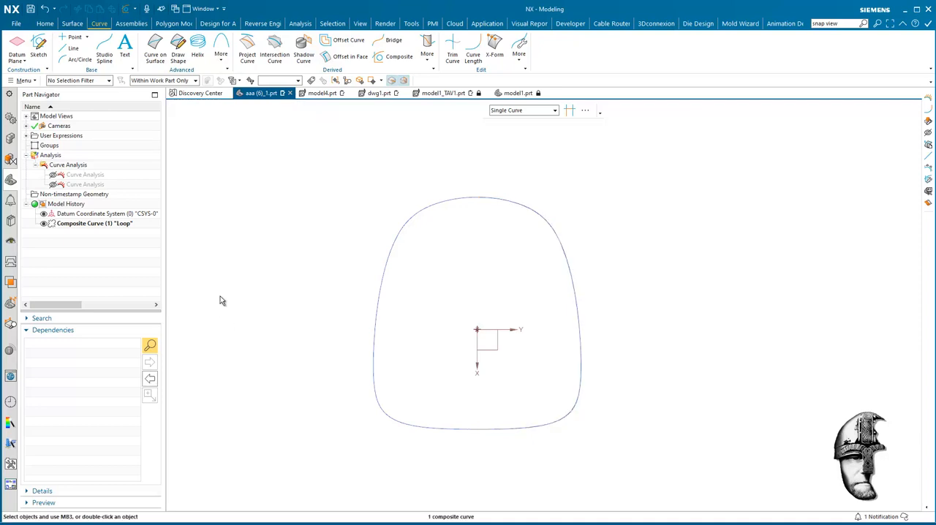
Step: Show curvature combs on the new refitted half curve to check its smoothness, and hide them again
left_click(83, 233)
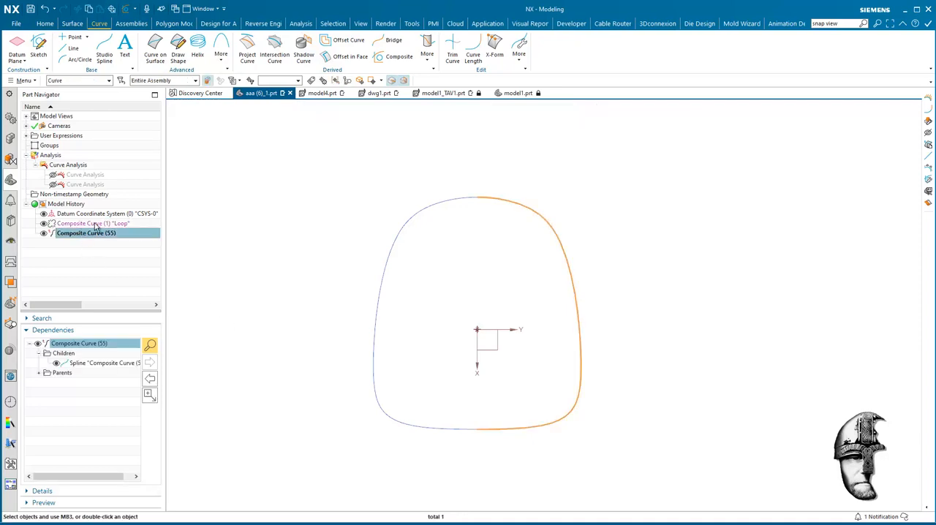
left_click(300, 24)
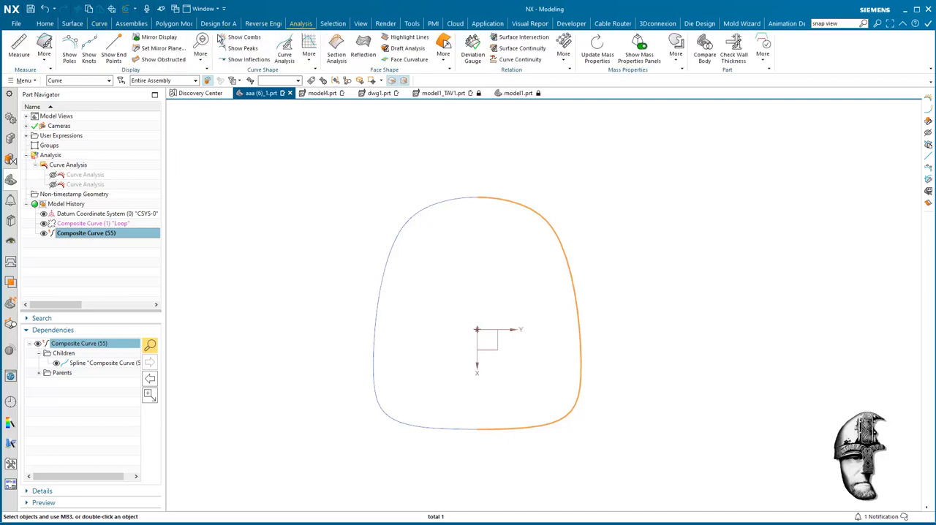
left_click(241, 37)
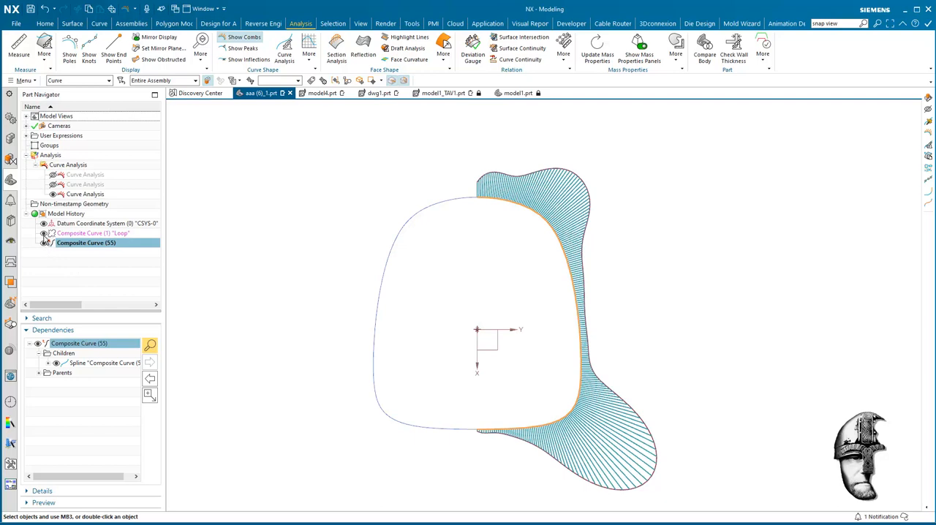
left_click(54, 194)
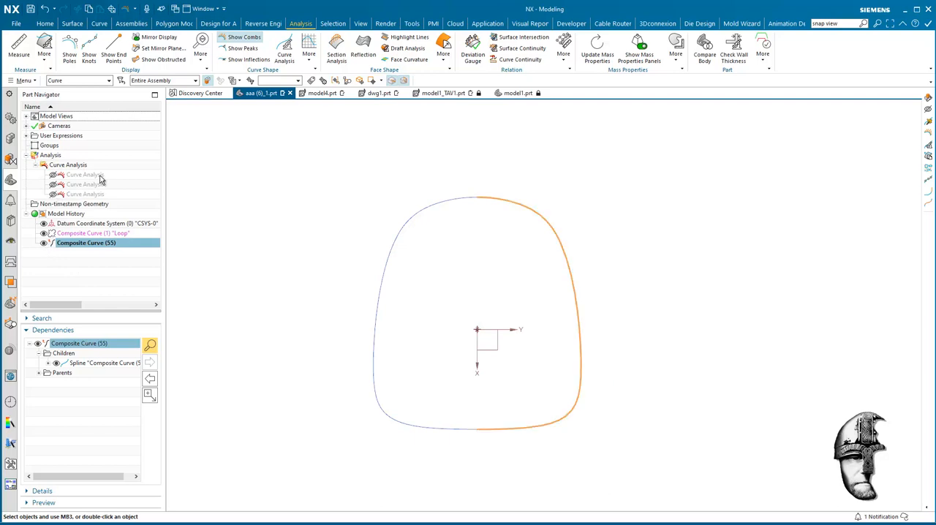
Step: Shorten the refitted half curve with Curve Length, using limits of -75 mm at the start and -55 mm at the end, and hide the original loop
left_click(99, 23)
left_click(472, 52)
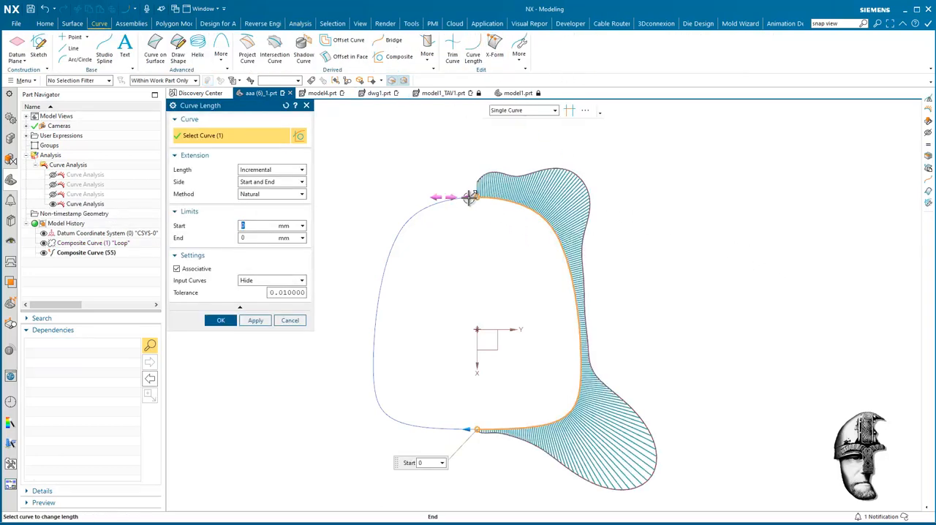
left_click_drag(472, 198, 501, 209)
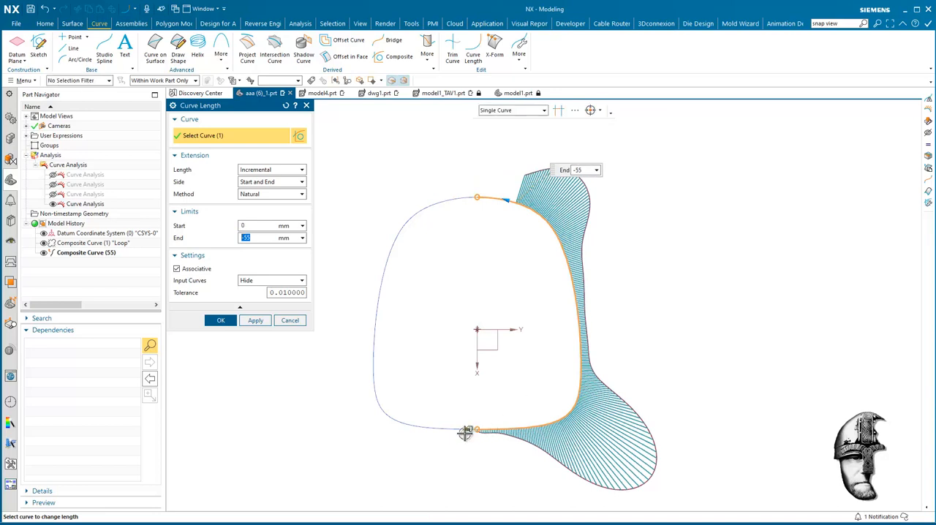
left_click_drag(482, 430, 521, 432)
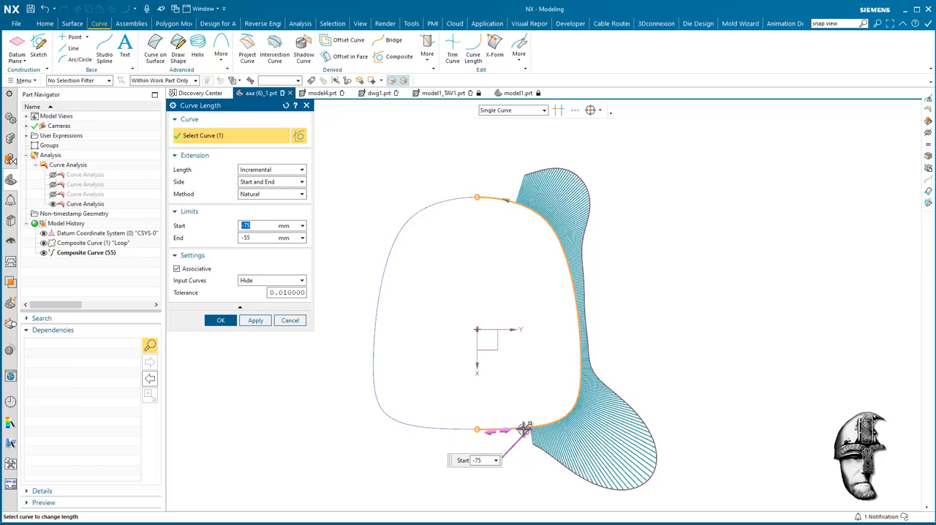
mouse_move(517, 431)
left_mouse_down()
mouse_move(531, 428)
mouse_move(521, 432)
left_mouse_up()
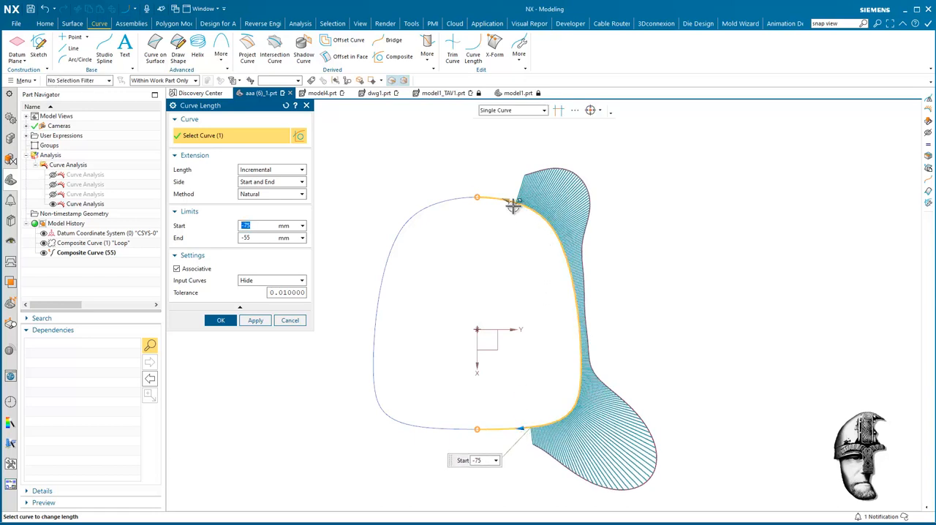
mouse_move(509, 201)
left_mouse_down()
mouse_move(481, 199)
mouse_move(507, 204)
left_mouse_up()
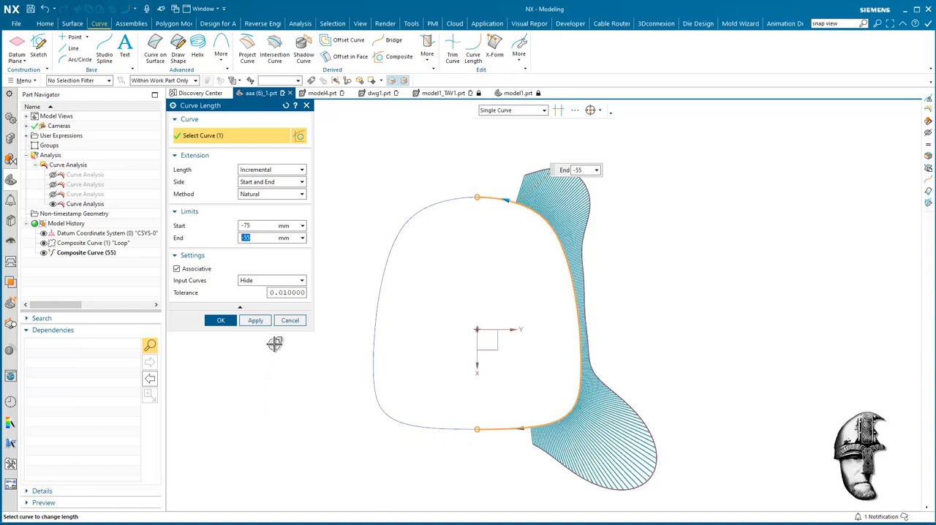
left_click(219, 320)
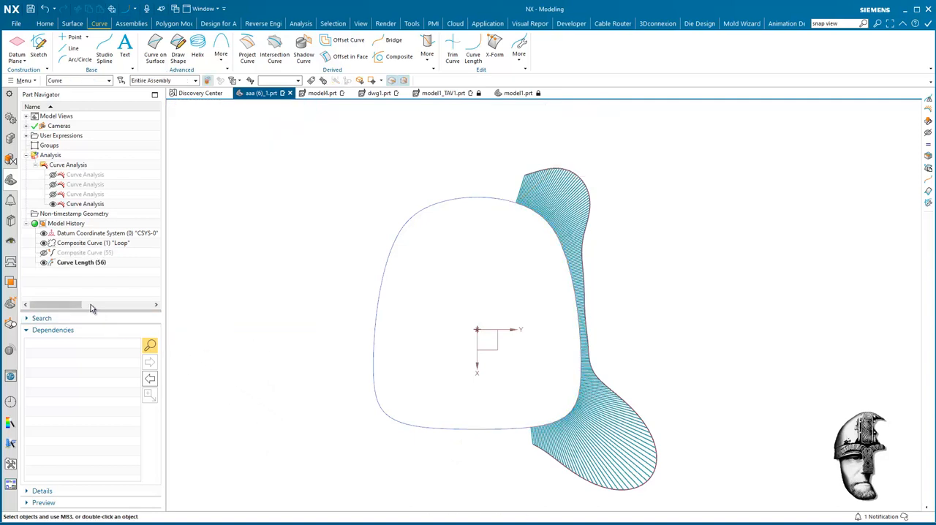
left_click(44, 244)
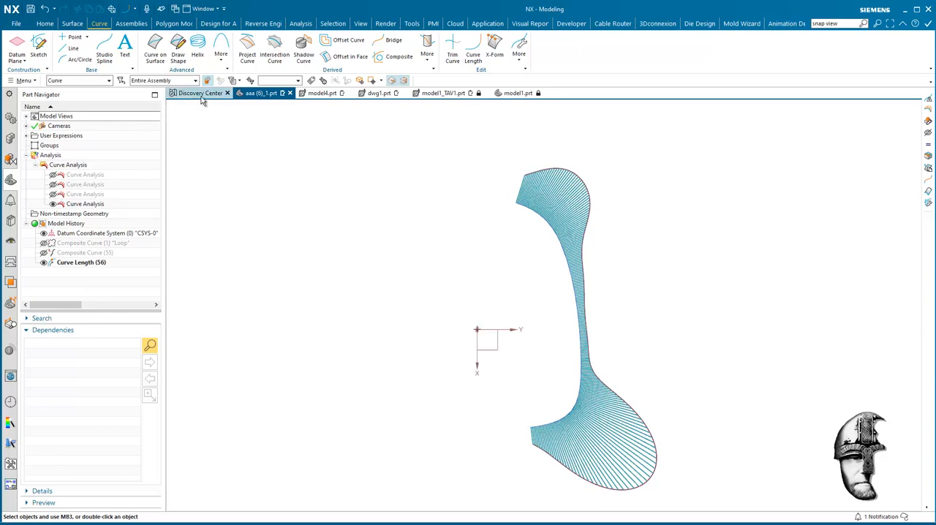
Step: Mirror the shortened curve about the datum coordinate system's XZ plane, keeping it associative and the input curve visible
left_click(427, 49)
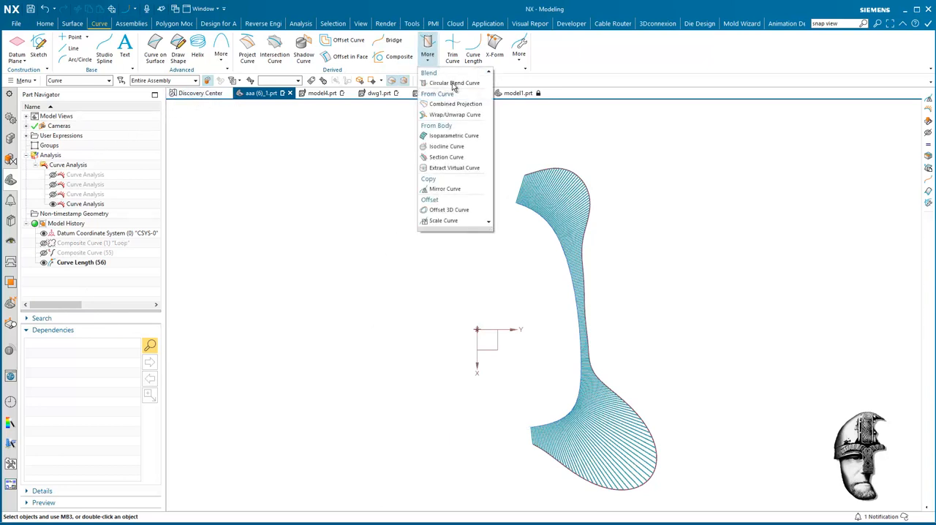
left_click(471, 189)
left_click(539, 219)
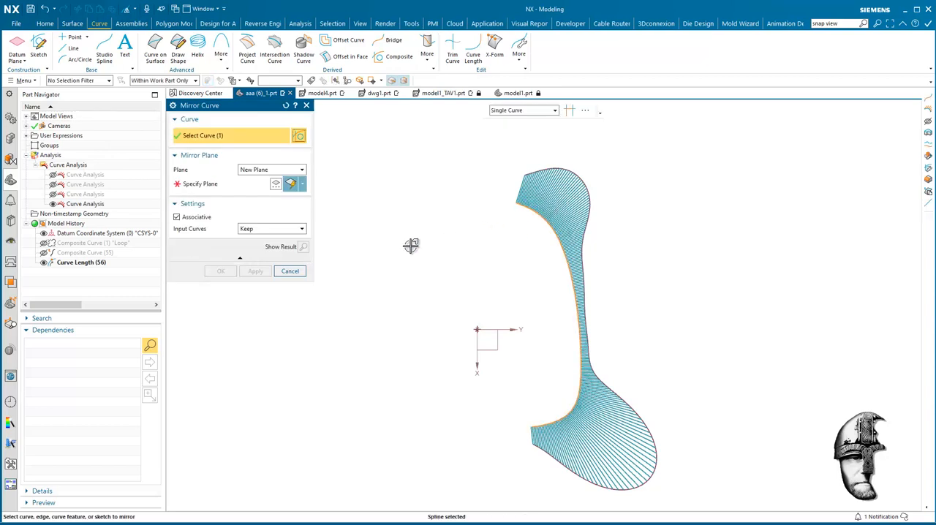
left_click(207, 184)
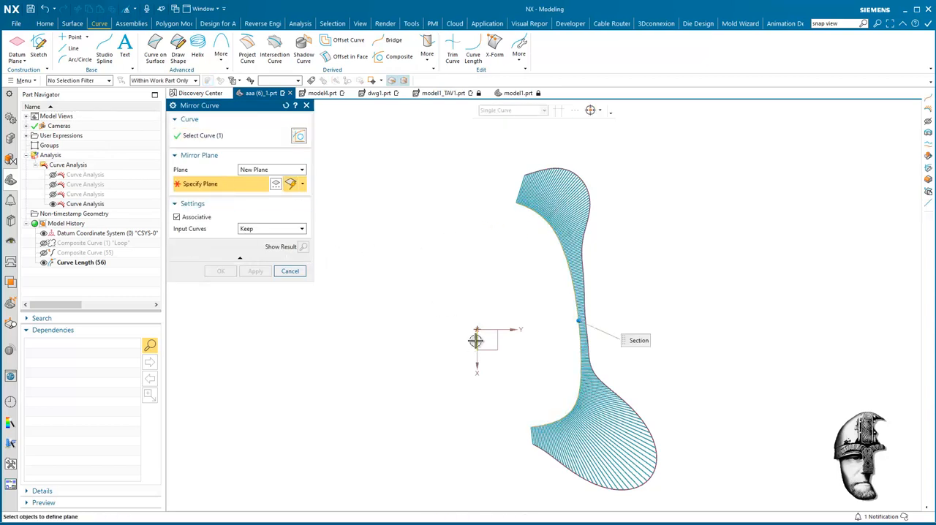
left_click(478, 338)
left_click(221, 271)
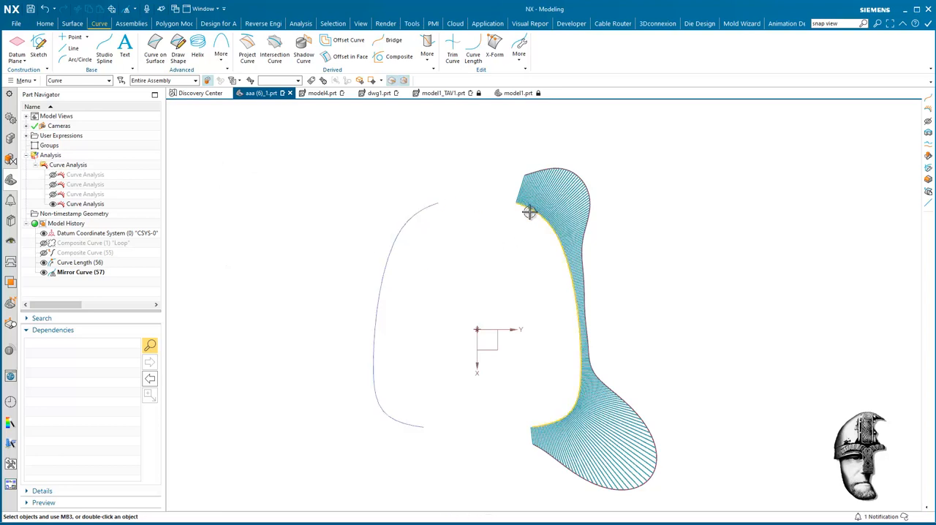
Step: Bridge the upper ends of the shortened curve and its mirrored copy with G2 (Curvature) continuity
left_click(399, 38)
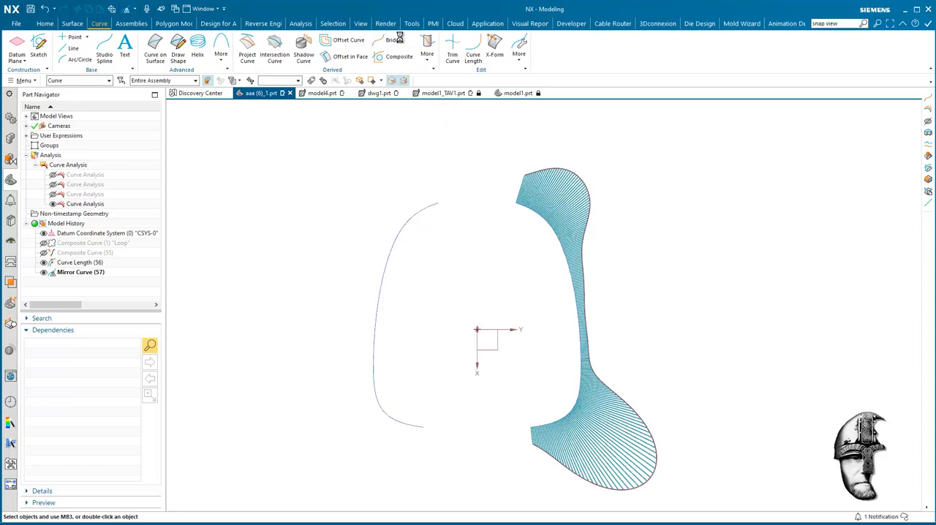
left_click(517, 202)
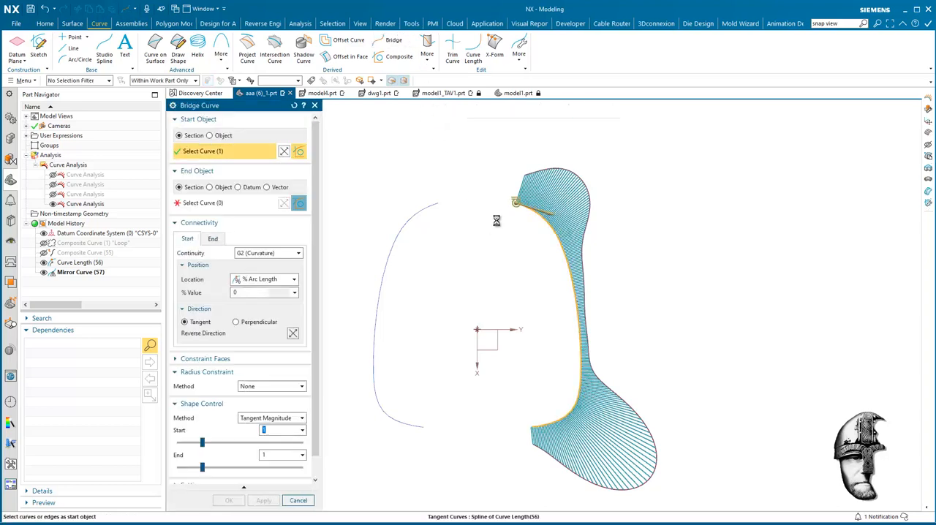
left_click(300, 206)
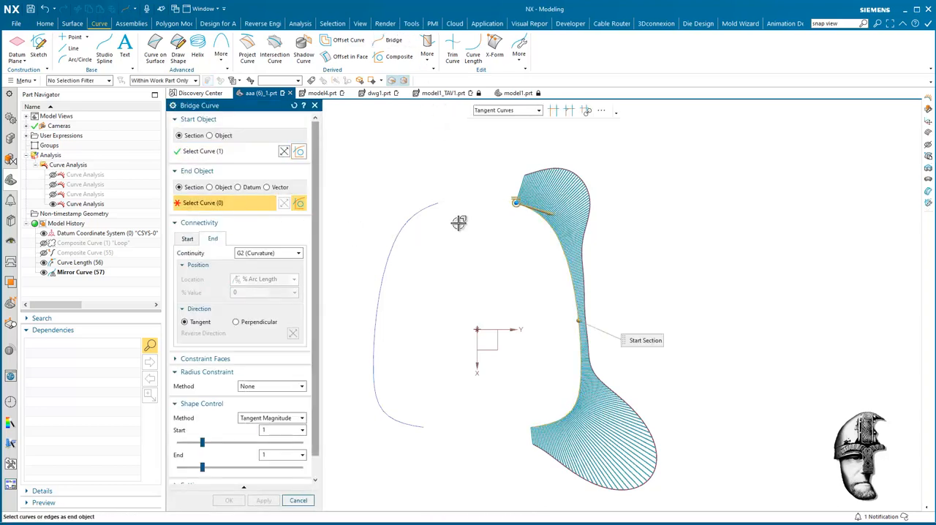
left_click(436, 205)
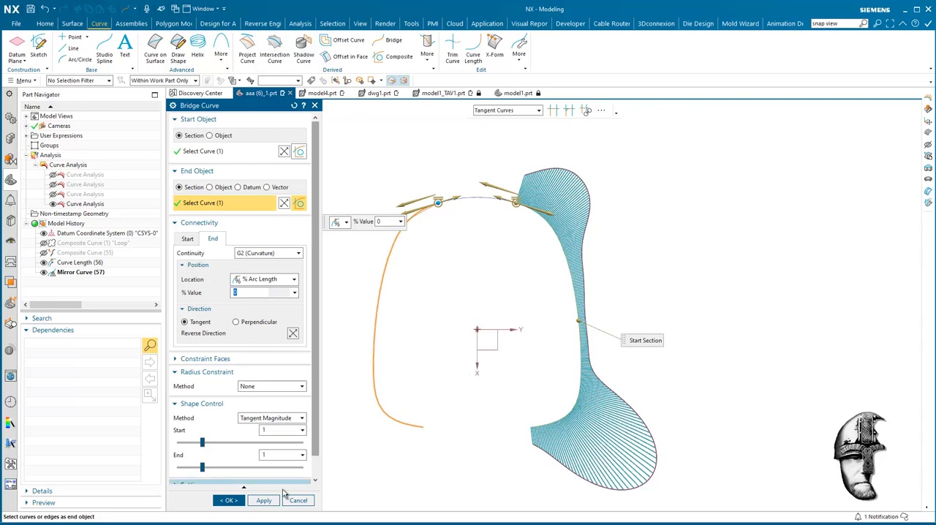
left_click(253, 503)
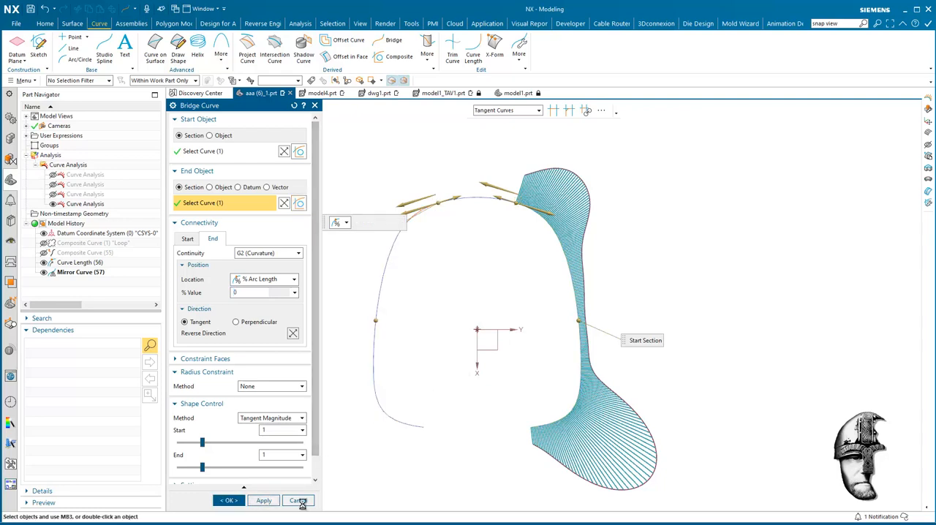
Step: Bridge the lower ends of the mirrored curve and the shortened curve with G2 (Curvature) continuity at both ends
left_click(427, 431)
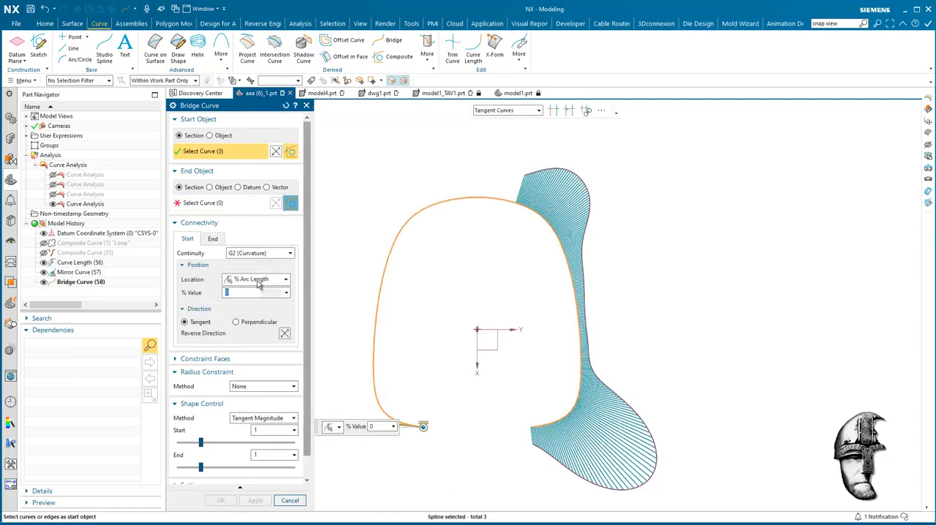
left_click(532, 429)
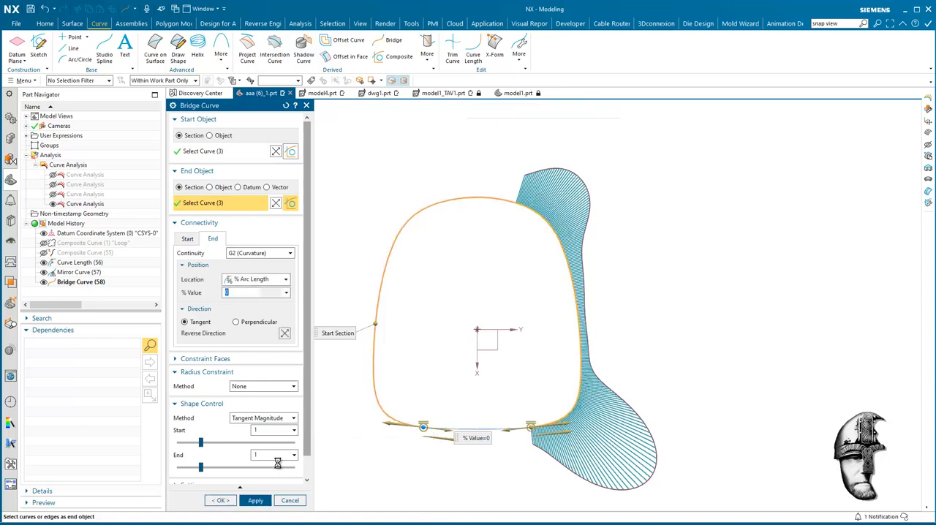
left_click(222, 501)
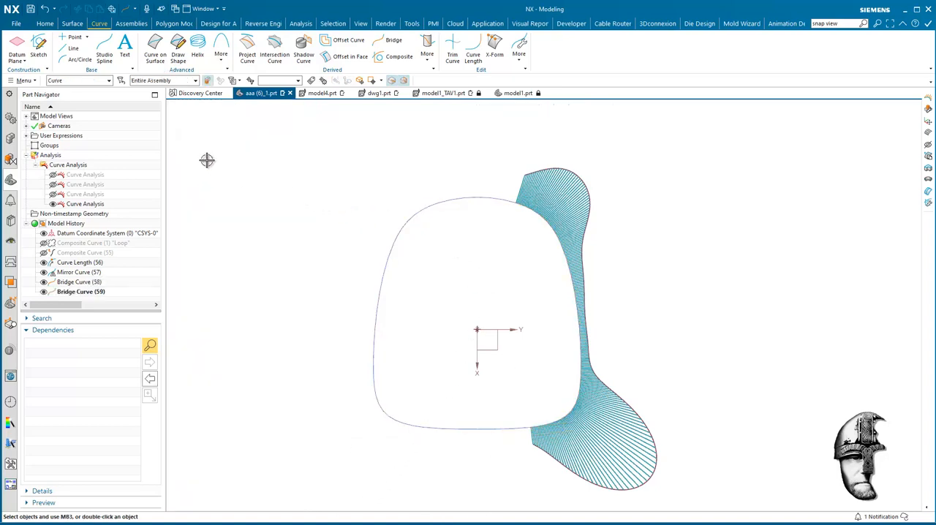
Step: Show curvature combs on the mirrored half and both bridge curves to examine how curvature runs across the joints
left_click(487, 198)
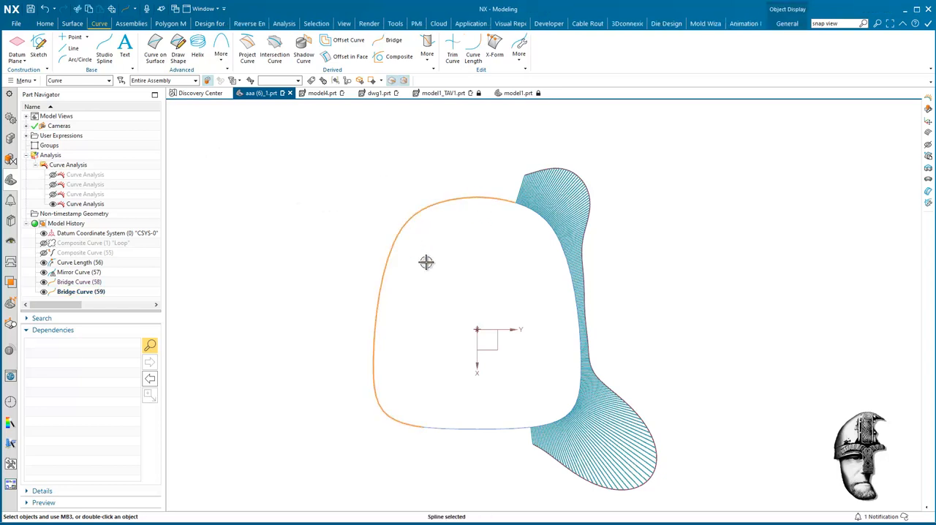
left_click(485, 428)
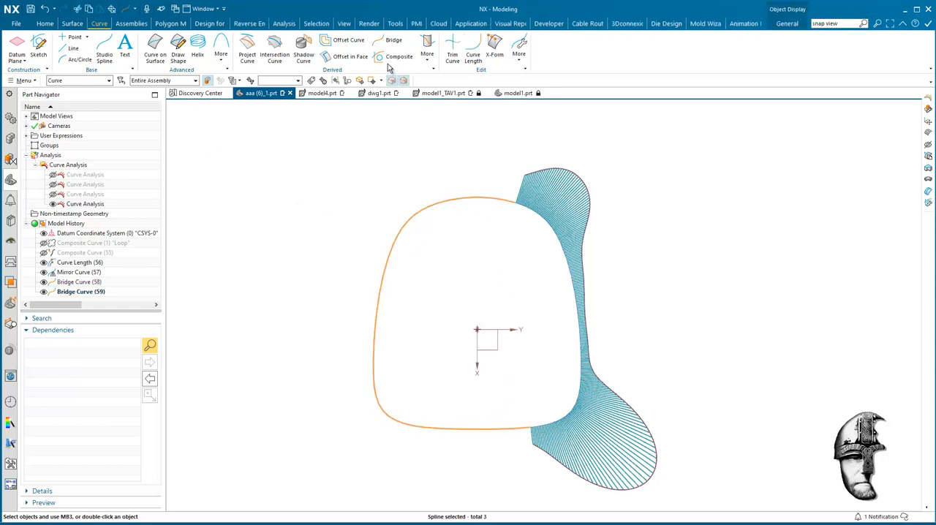
left_click(284, 23)
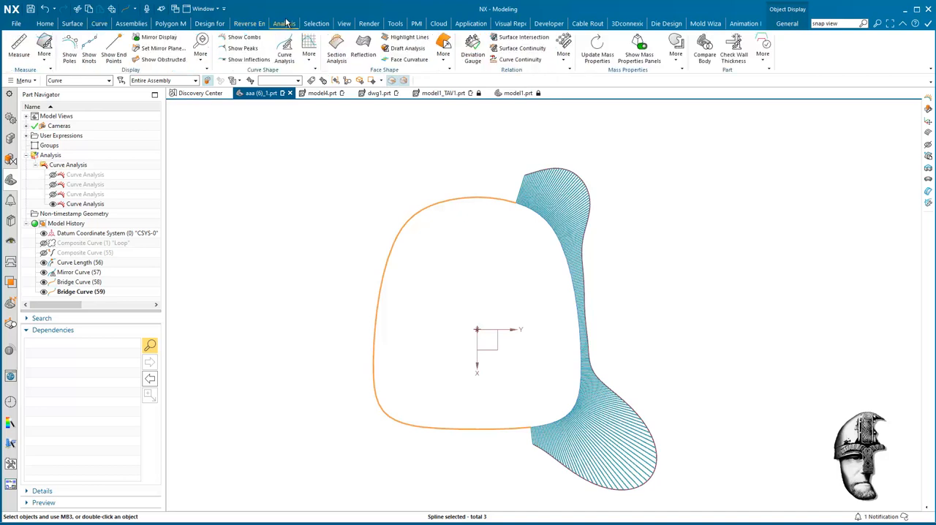
left_click(241, 36)
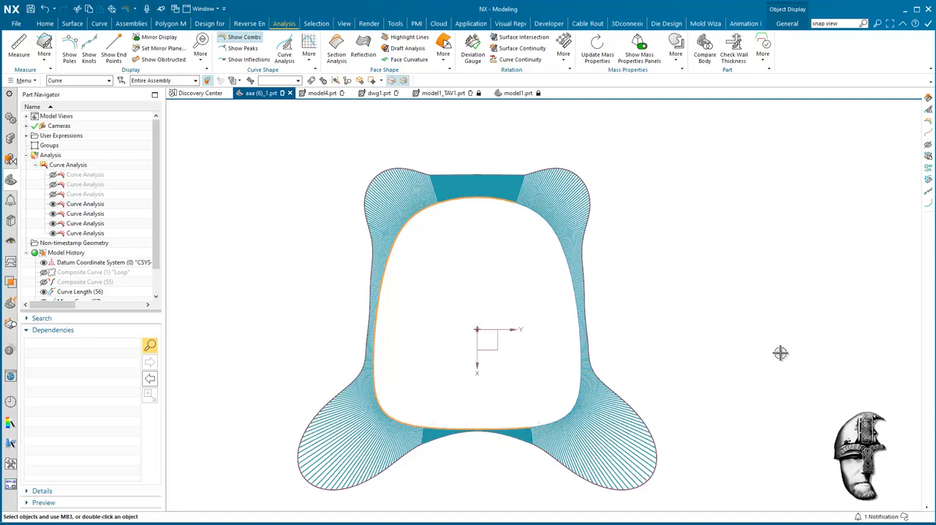
key("Escape")
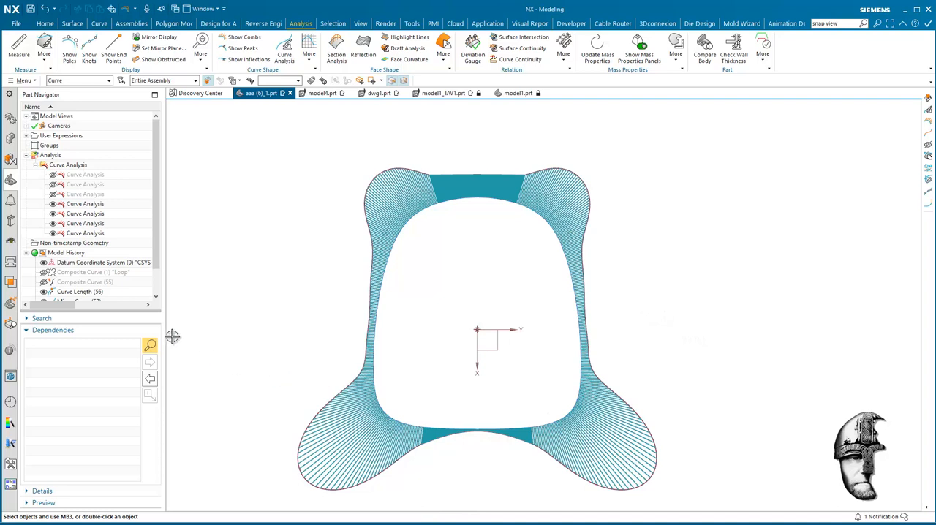
Step: Edit the upper bridge curve, setting its continuity to G3 (Flow) at both the start and the end
scroll(155, 268, "down", 1)
scroll(155, 267, "down", 2)
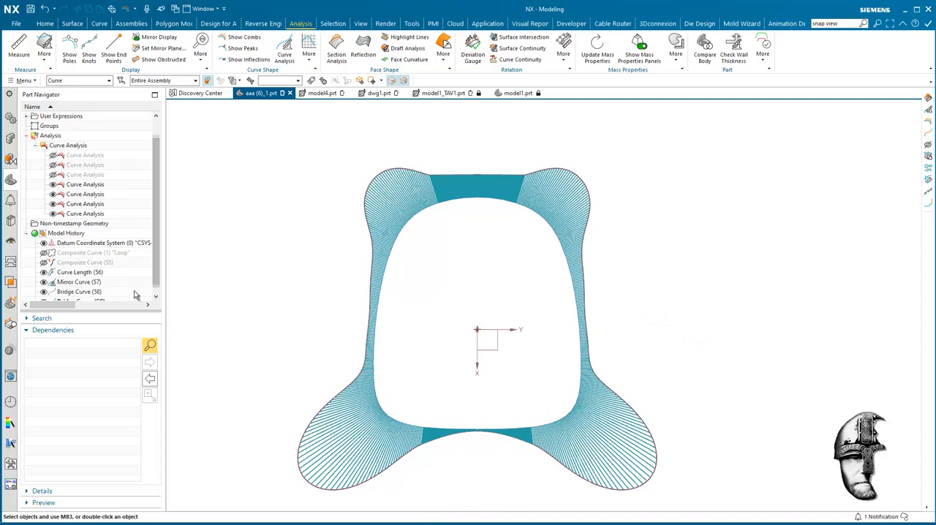
double_click(110, 282)
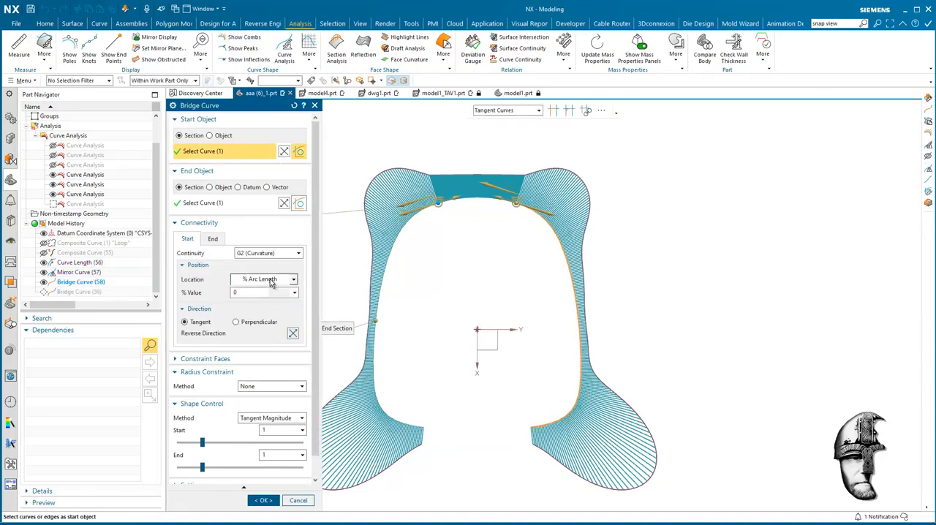
left_click(269, 255)
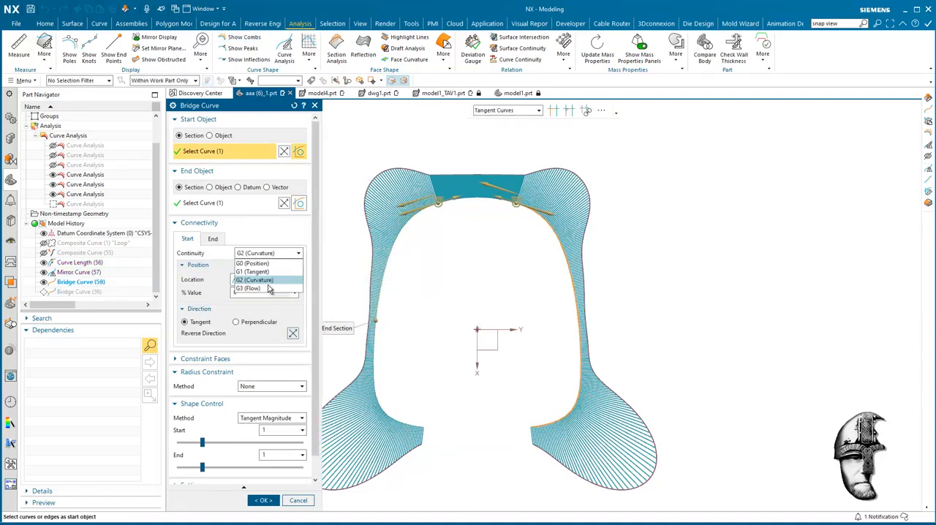
left_click(264, 287)
left_click(213, 239)
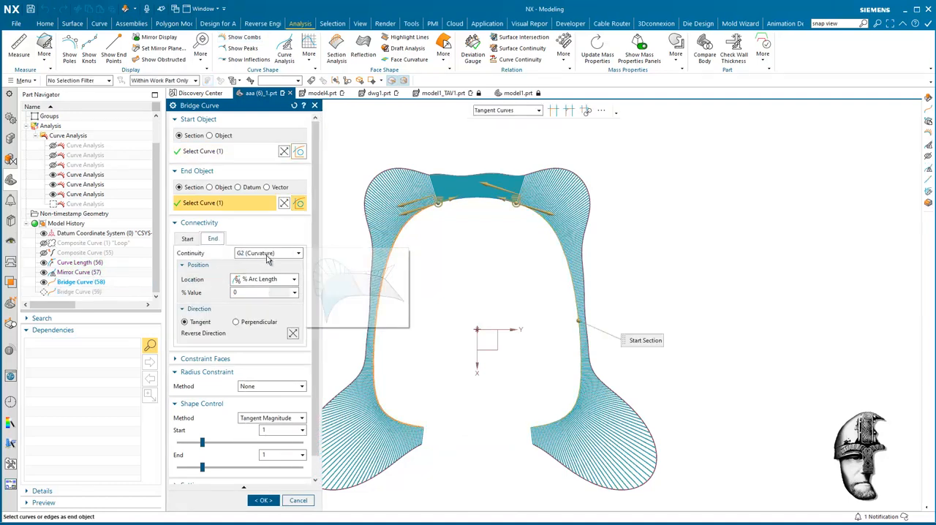
left_click(269, 253)
left_click(271, 308)
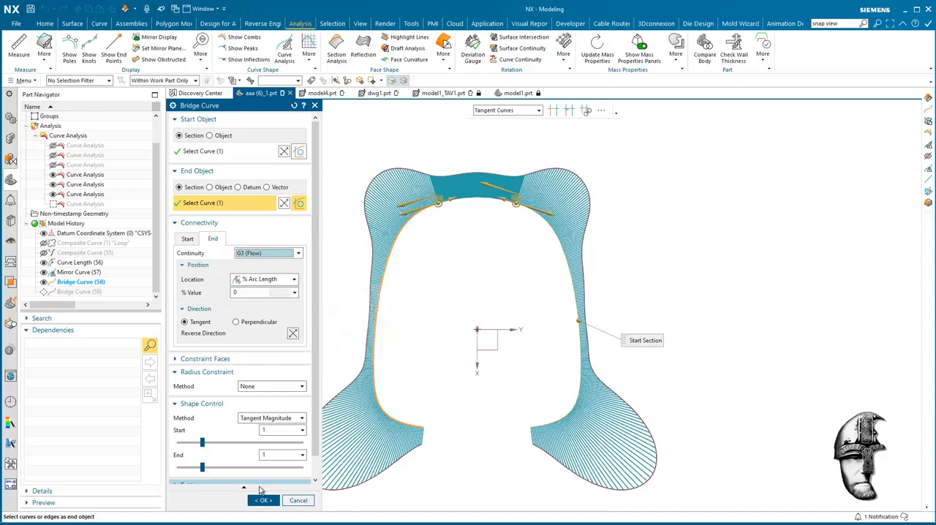
left_click(261, 500)
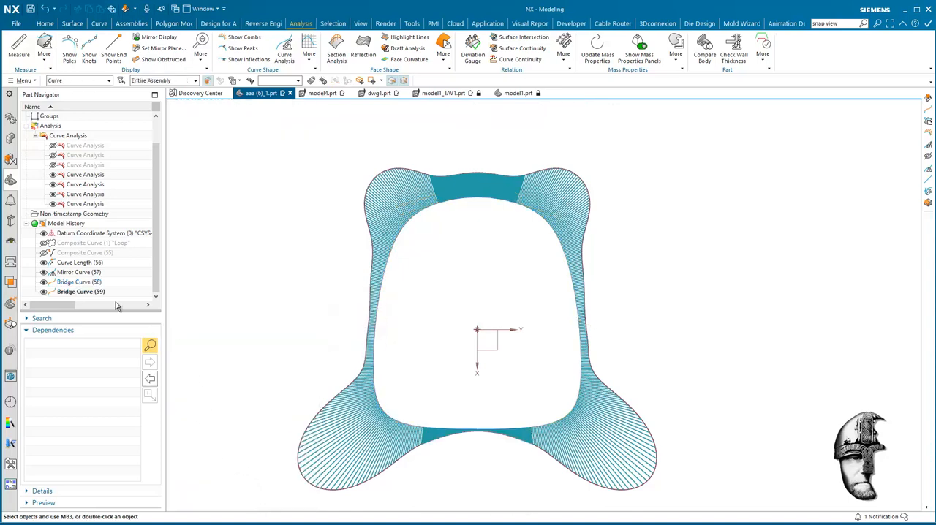
Step: Change the lower bridge curve's start and end continuity to G3 (Flow), and inspect the comb transition at the upper joint up close
double_click(93, 292)
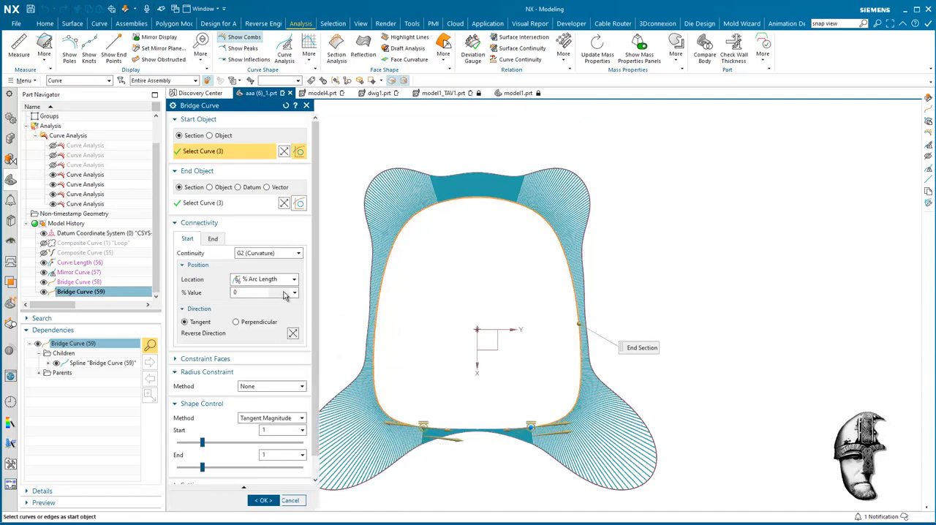
left_click(270, 253)
left_click(252, 290)
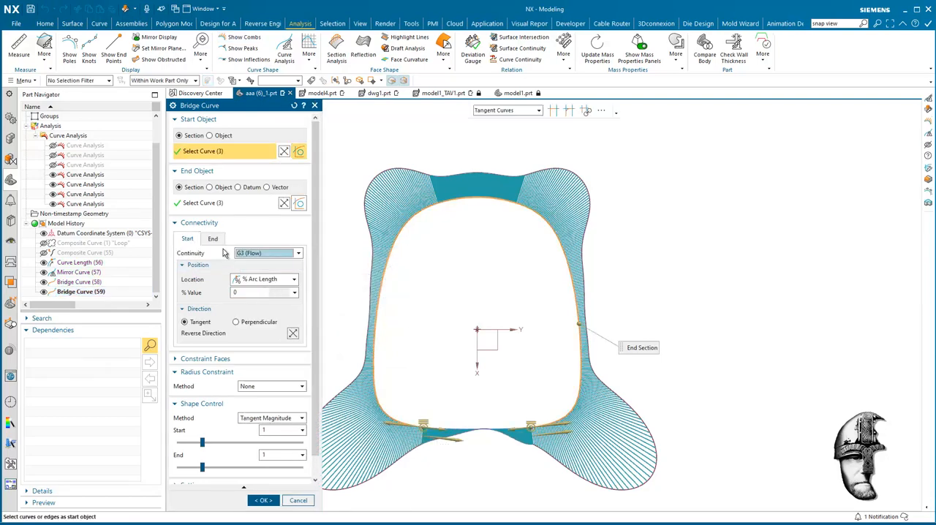
left_click(213, 238)
left_click(269, 253)
left_click(252, 289)
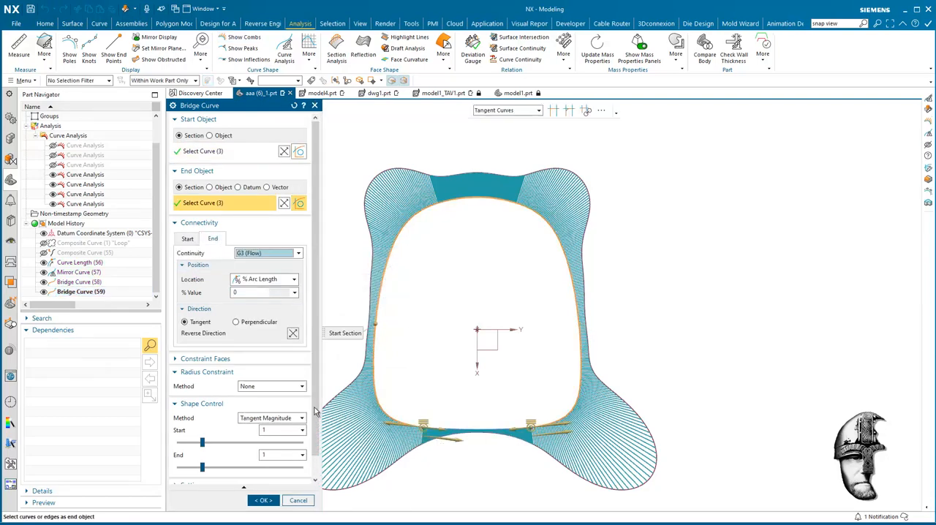
left_click(262, 500)
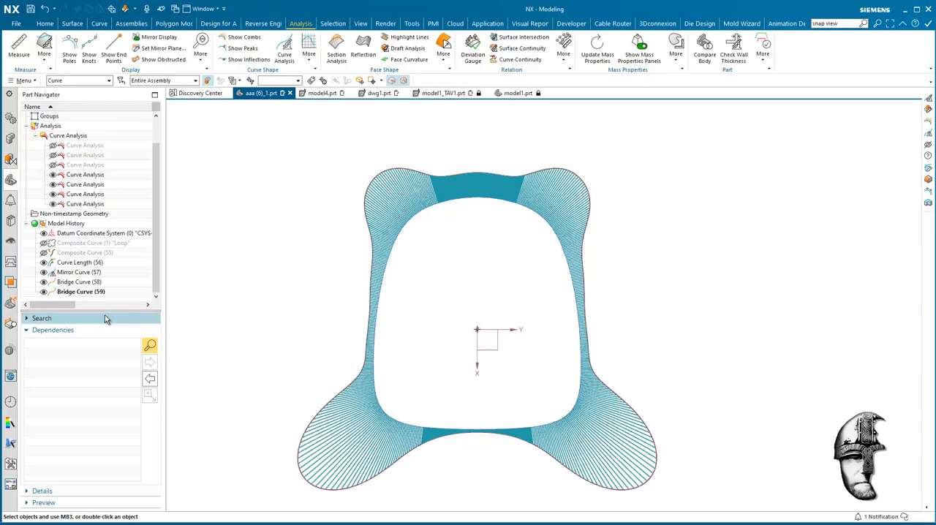
scroll(470, 179, "up", 5)
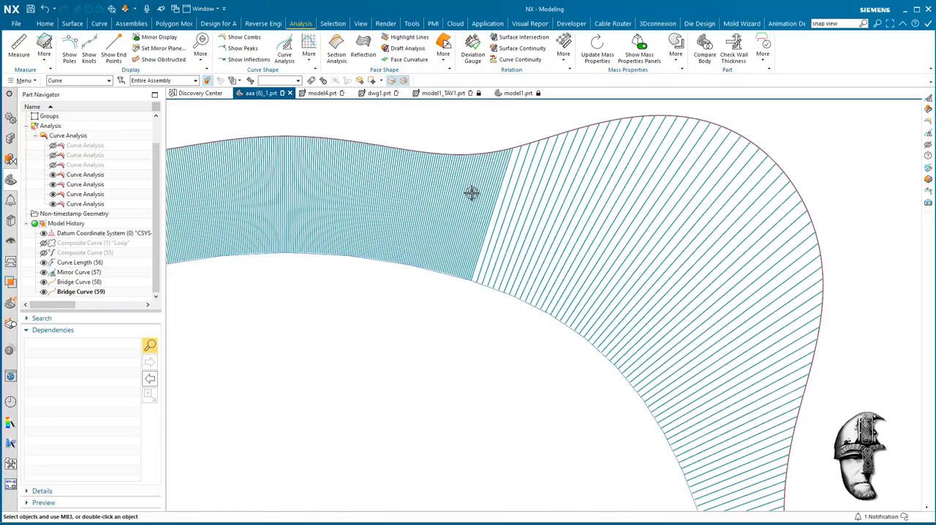
scroll(470, 191, "down", 5)
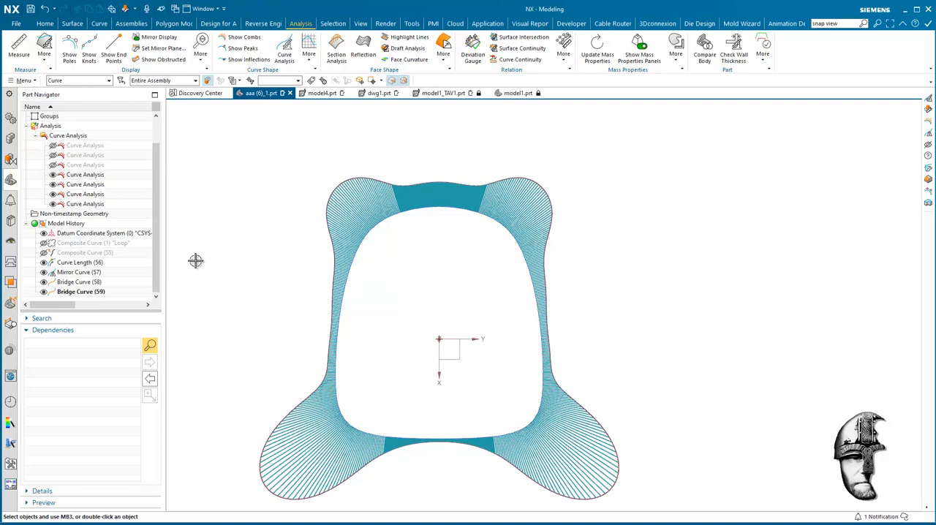
Step: Merge all four loop curves with Smooth Curve String at G2 (Curvature), using at most 10 segments and hiding the associative input curves
left_click(99, 23)
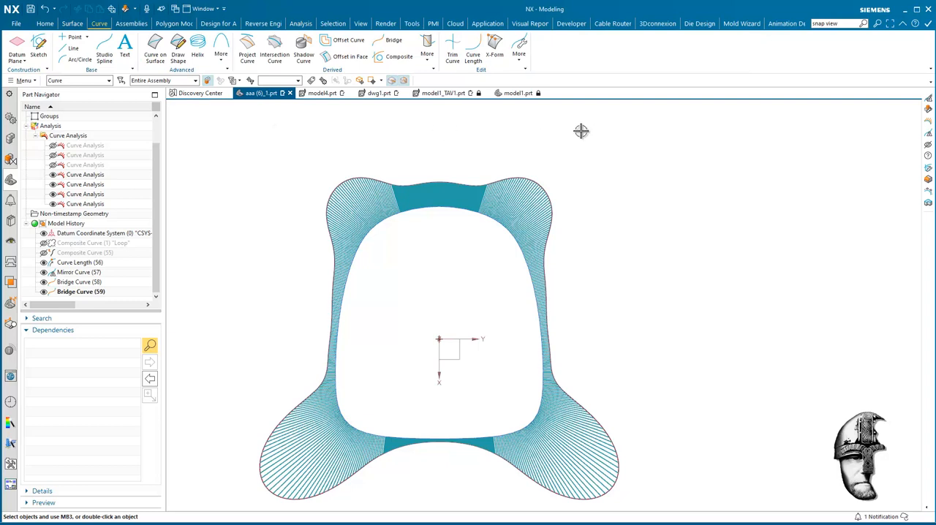
left_click(519, 55)
left_click(545, 81)
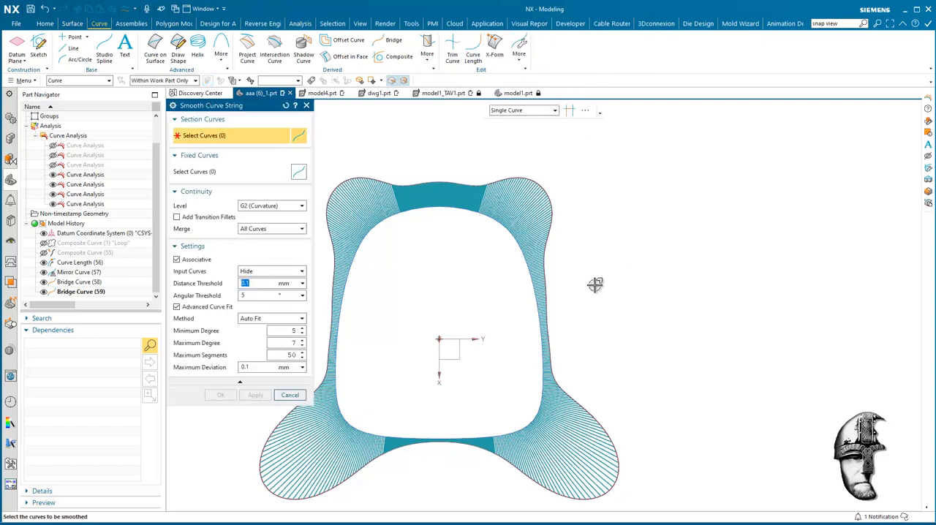
left_click(380, 219)
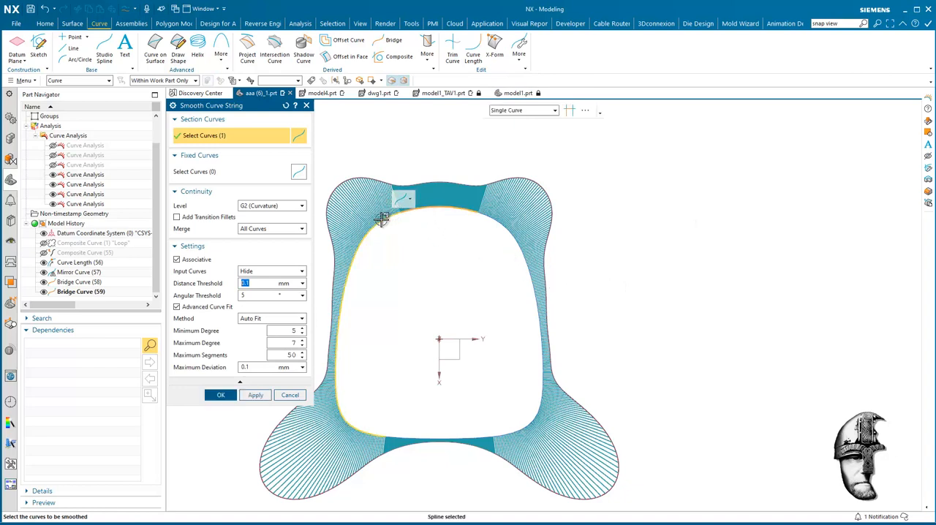
left_click(426, 438)
left_click(543, 404)
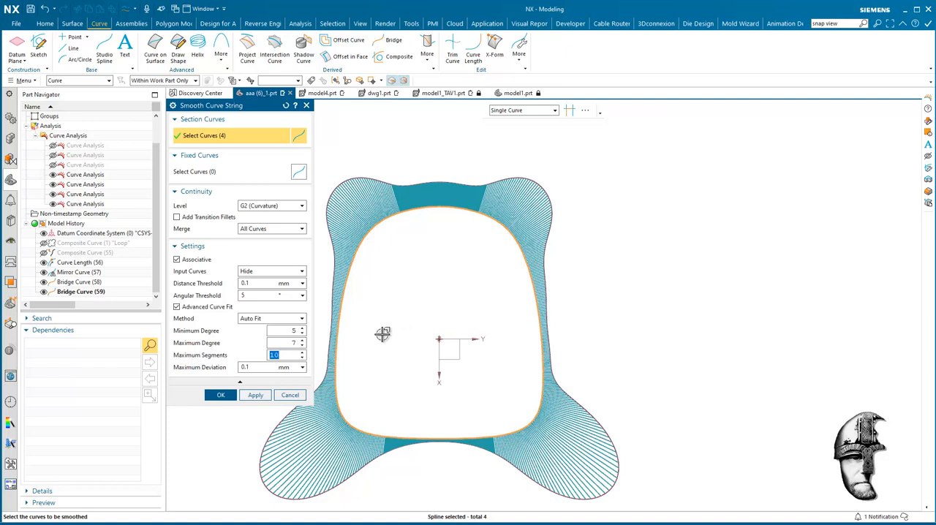
left_click(210, 395)
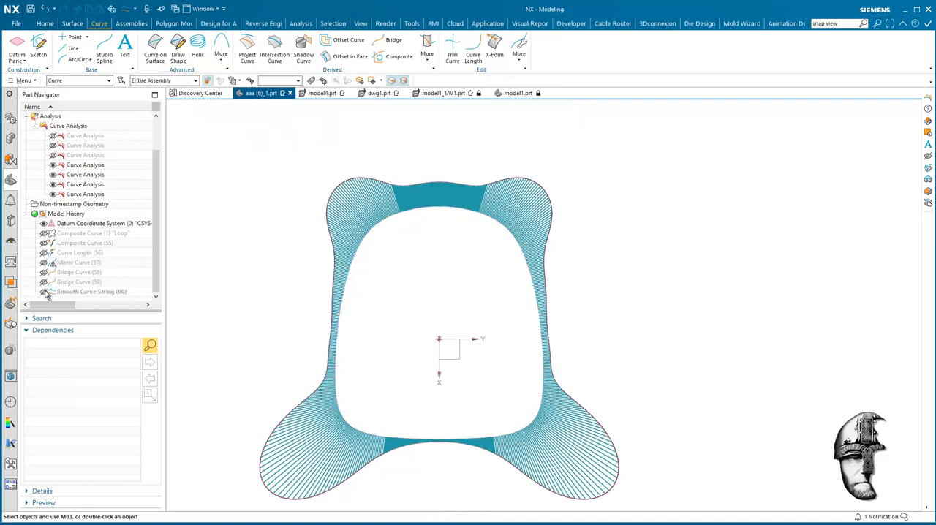
Step: Hide the curvature combs of the separate loop pieces and show curvature combs on the single smoothed curve
left_click(54, 194)
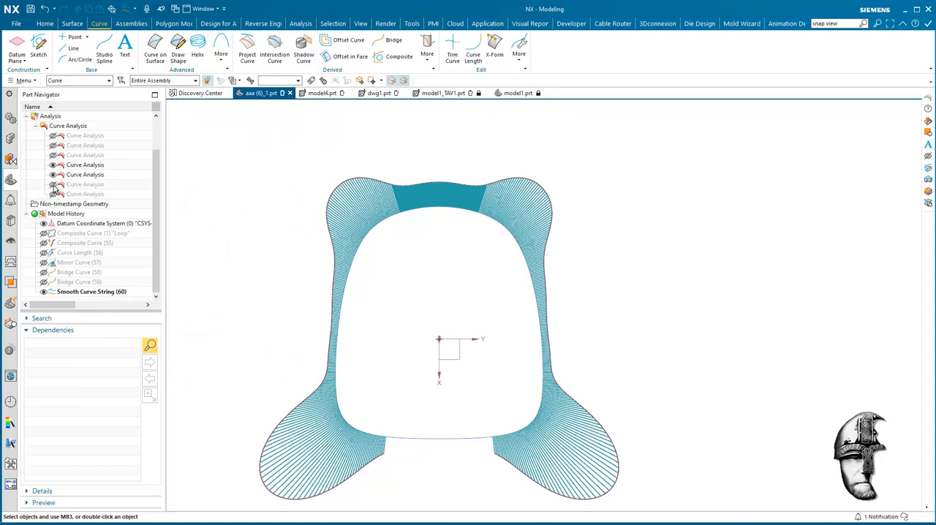
left_click(52, 175)
left_click(54, 166)
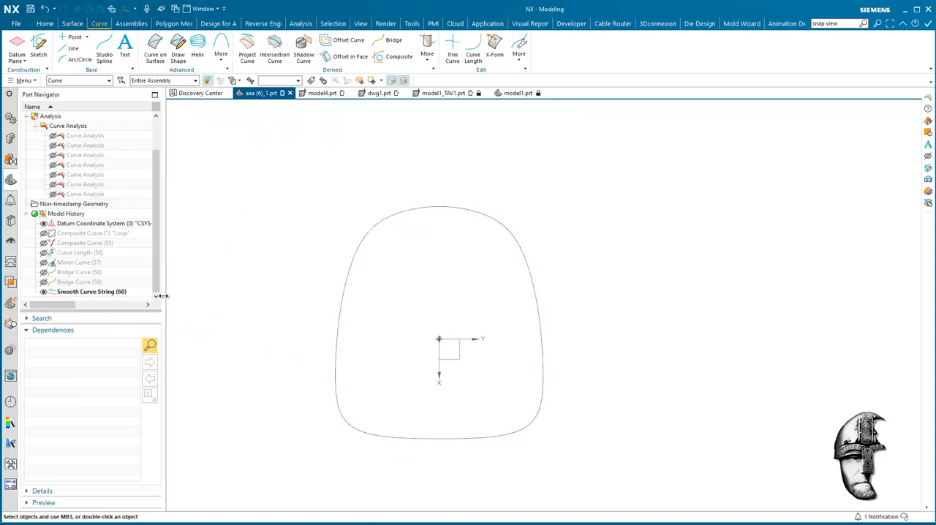
left_click(421, 208)
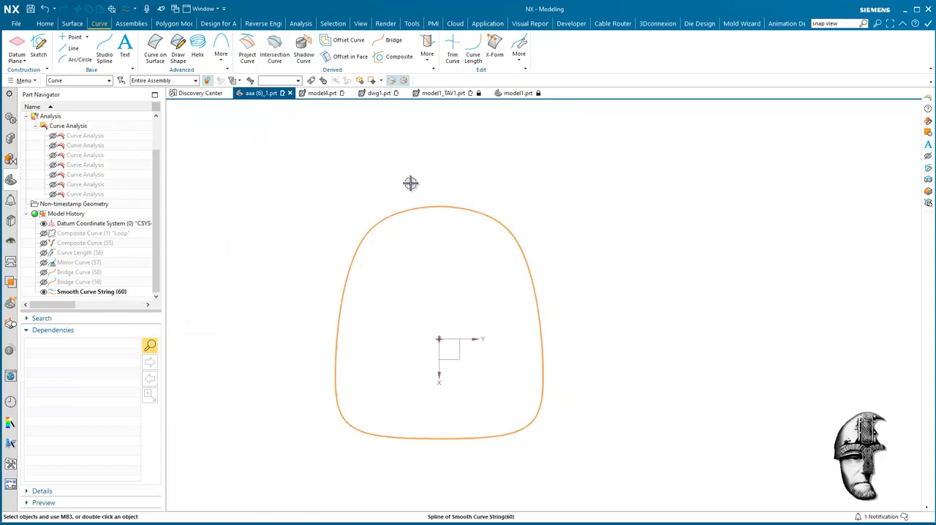
left_click(284, 24)
left_click(241, 36)
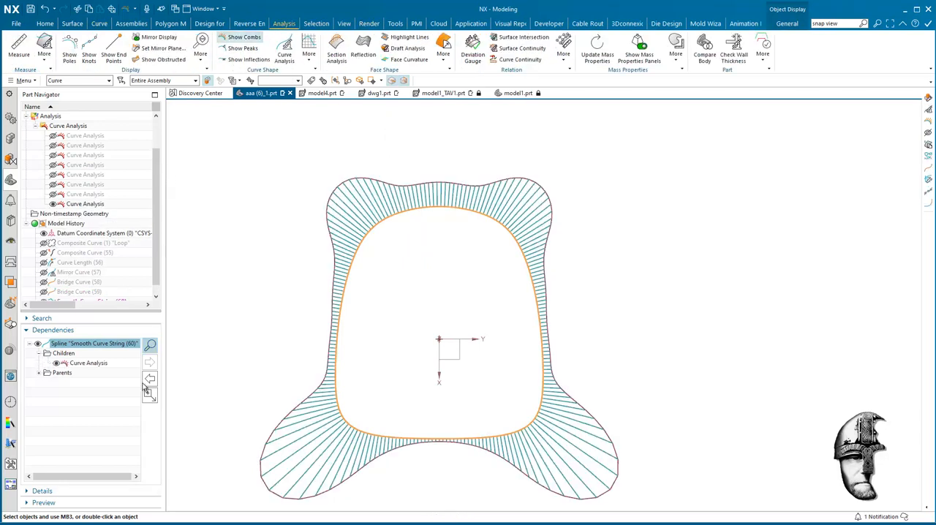